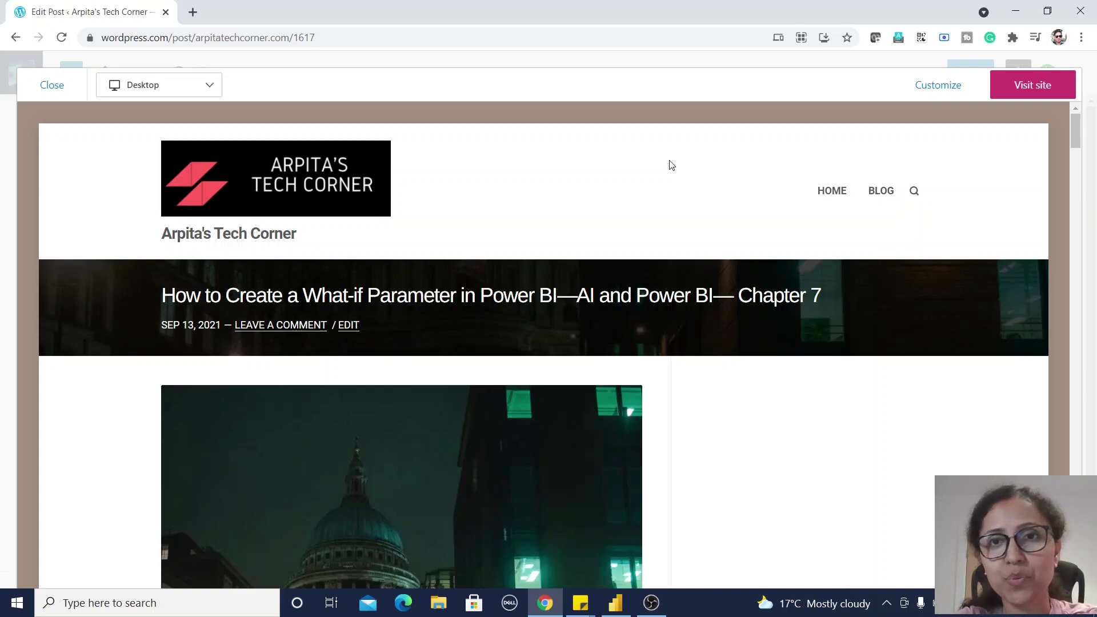
Scroll the What-if Parameter blog post down to its introduction and Get Data section
scroll(652, 282, down, 8)
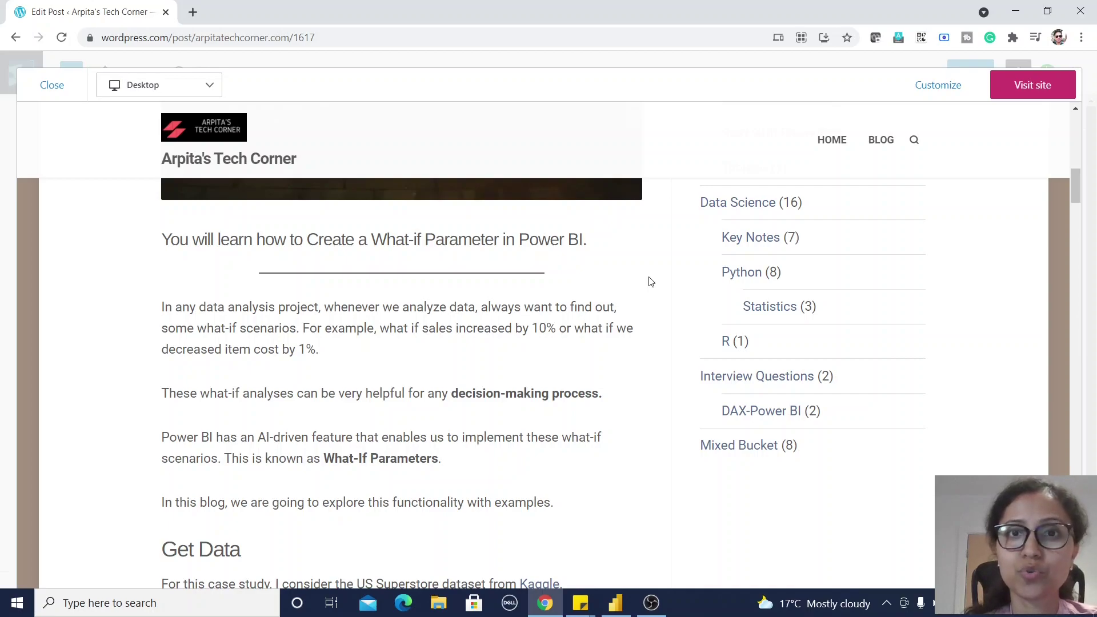
Scroll a little further in the post, then switch to the Power BI Desktop report
scroll(630, 382, down, 4)
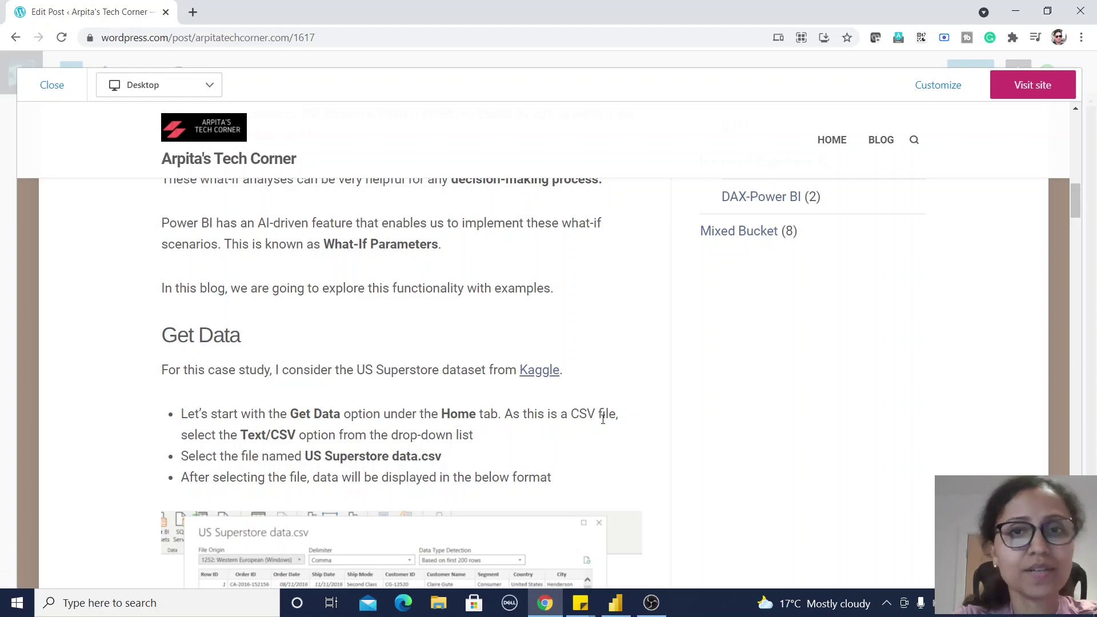
key(alt+Tab)
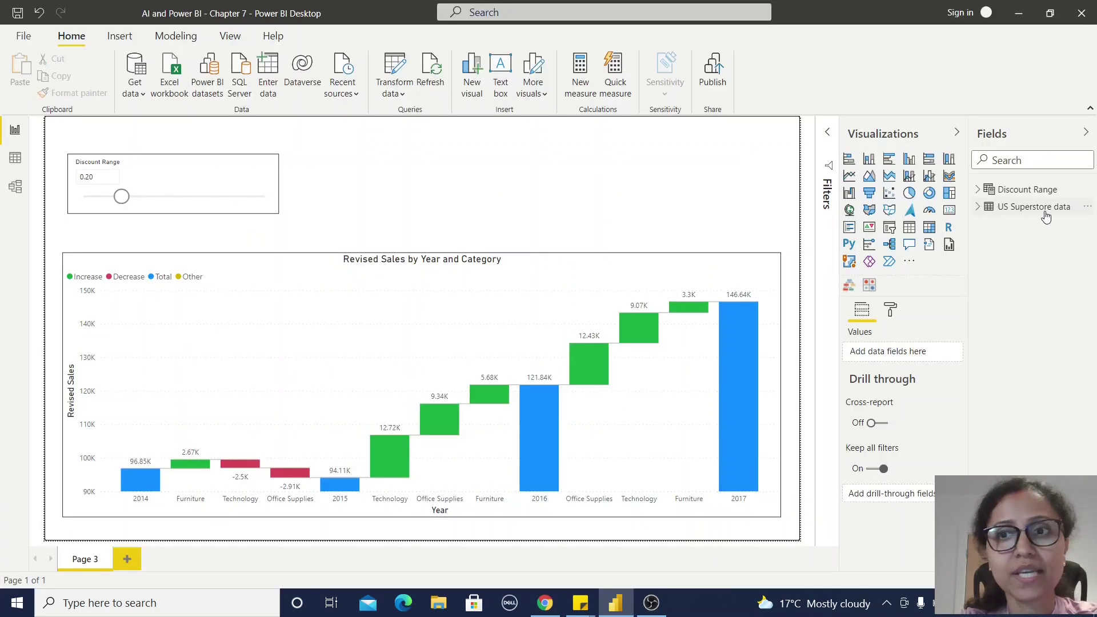
Expand the US Superstore data table's fields and bring up the Modeling ribbon
click(977, 211)
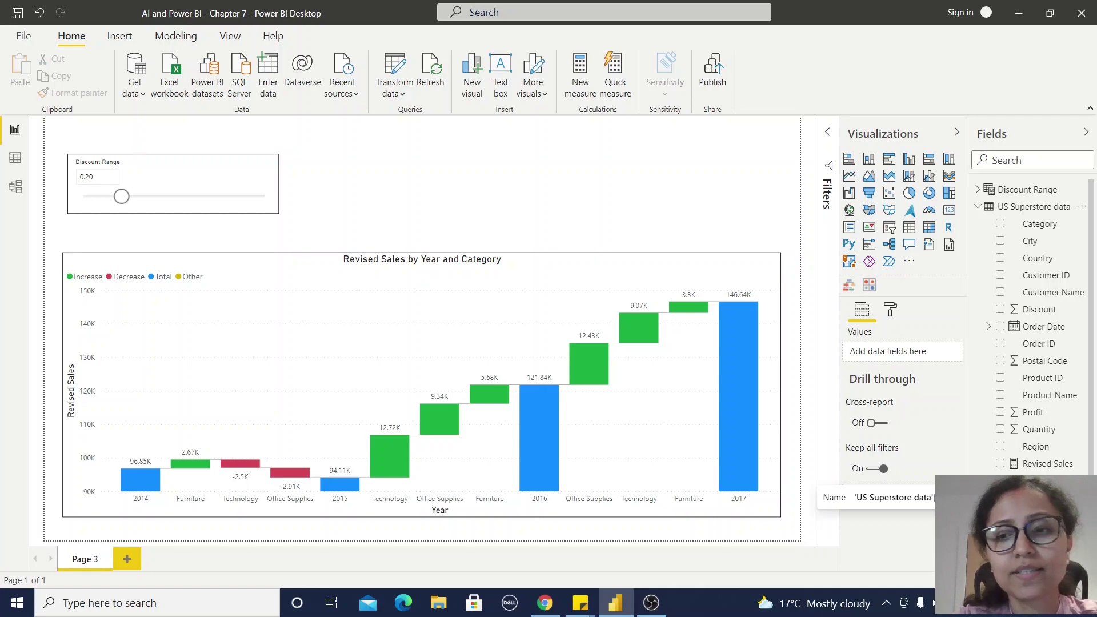
drag(821, 493, 806, 510)
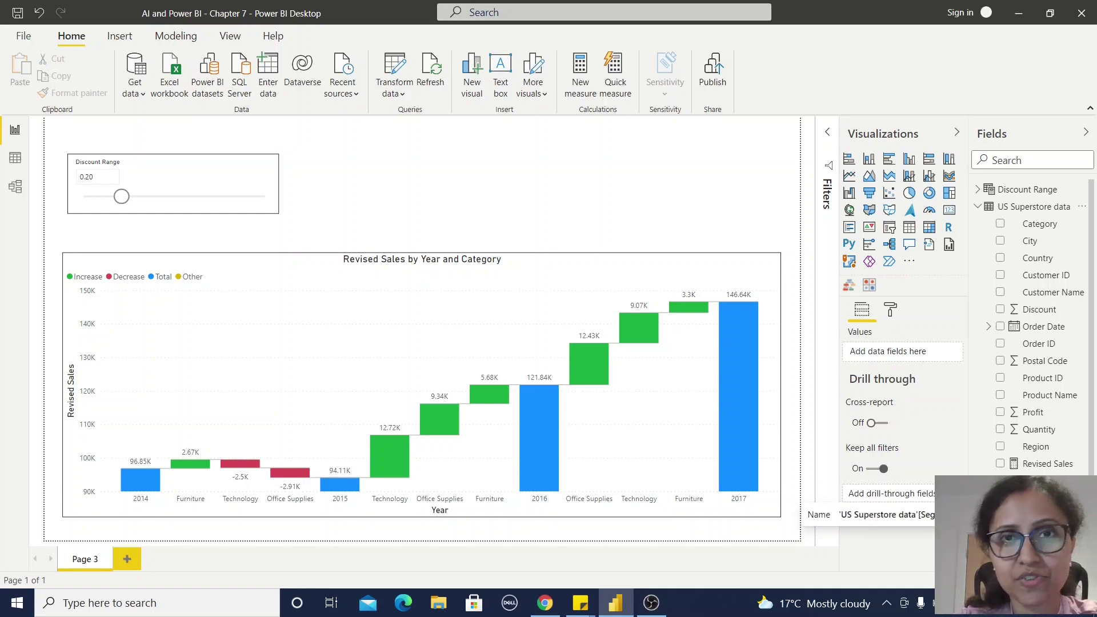
drag(805, 510, 999, 268)
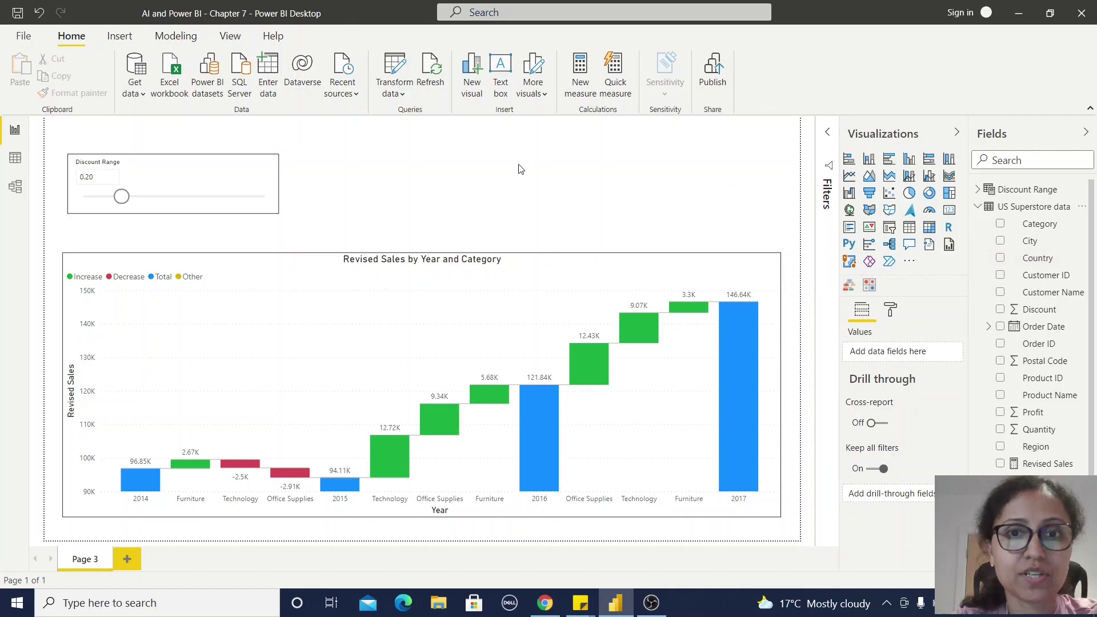
click(177, 37)
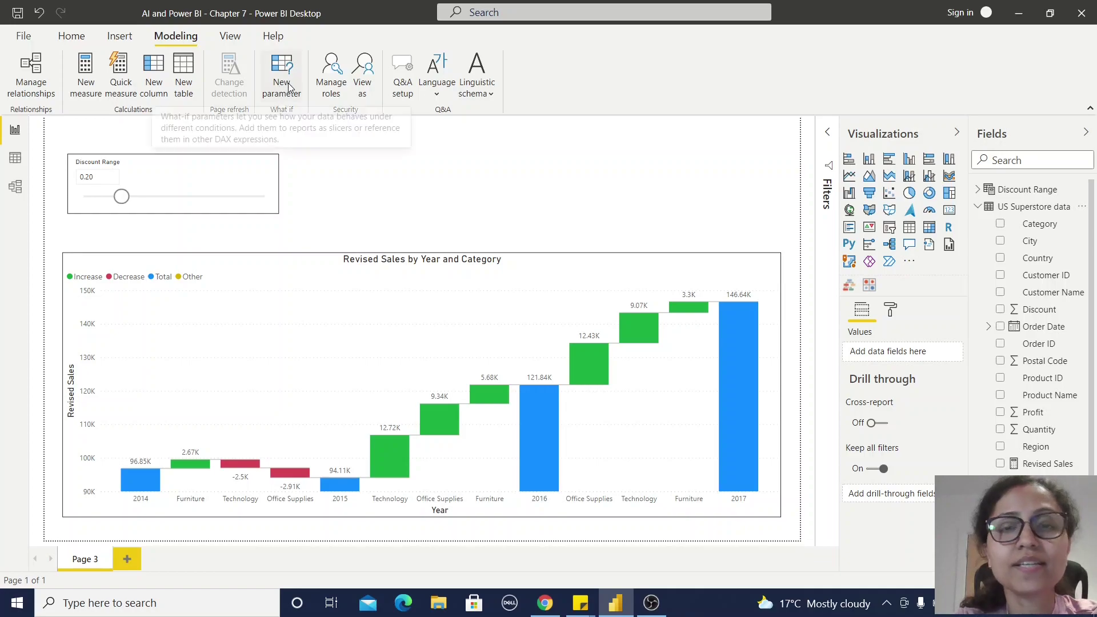
Switch to the blog post's Properties of What-if Parameter section in Chrome
key(alt+Tab)
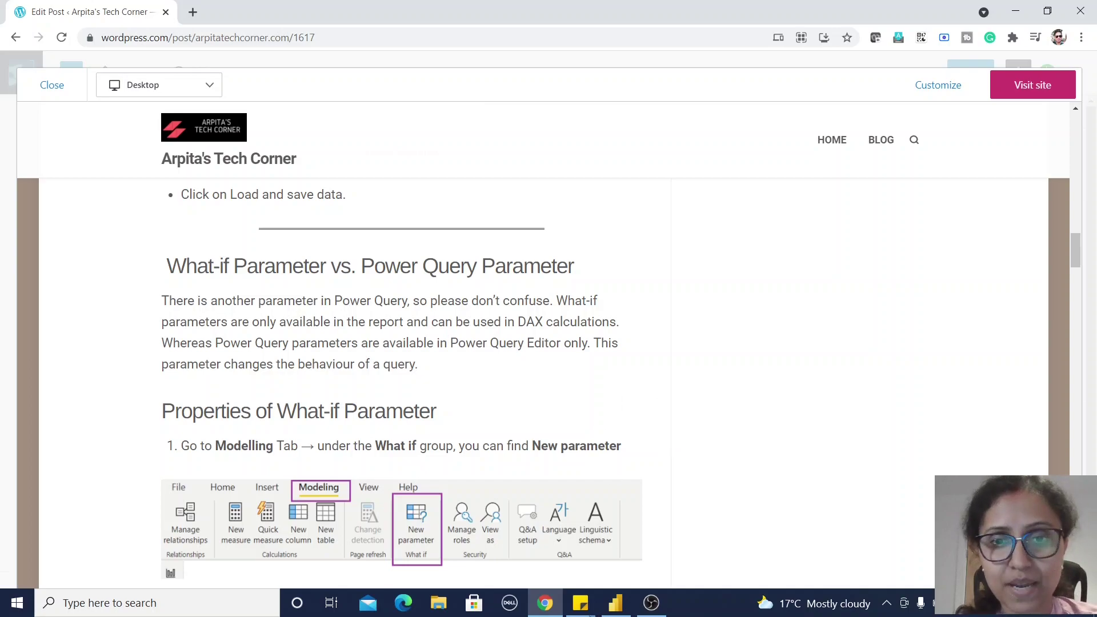
Return to the Power BI Desktop report from the taskbar
click(606, 600)
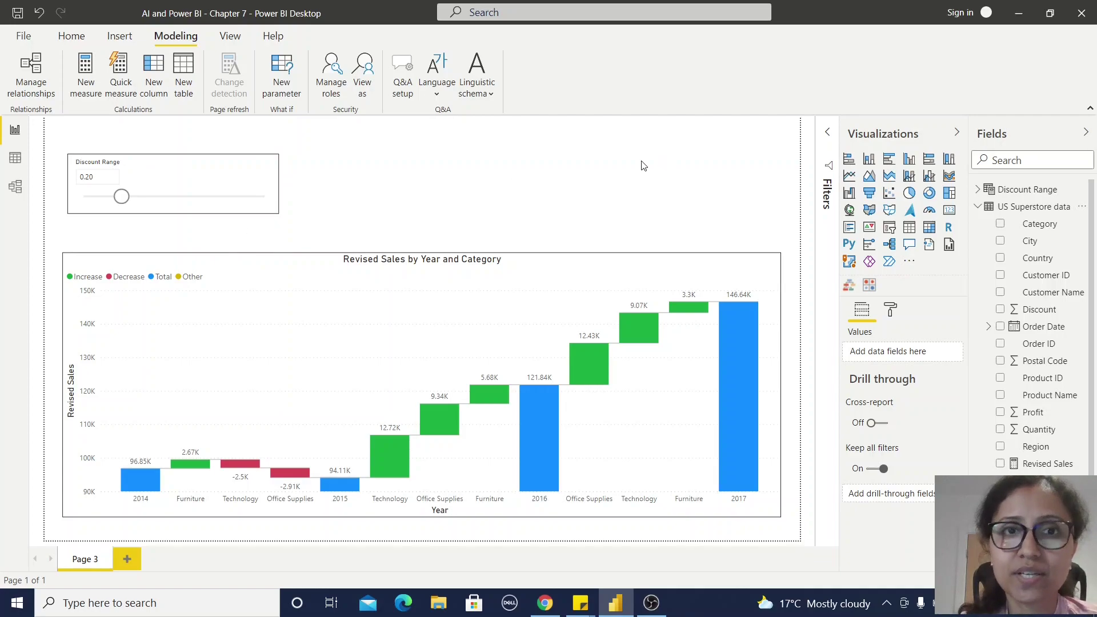
click(283, 70)
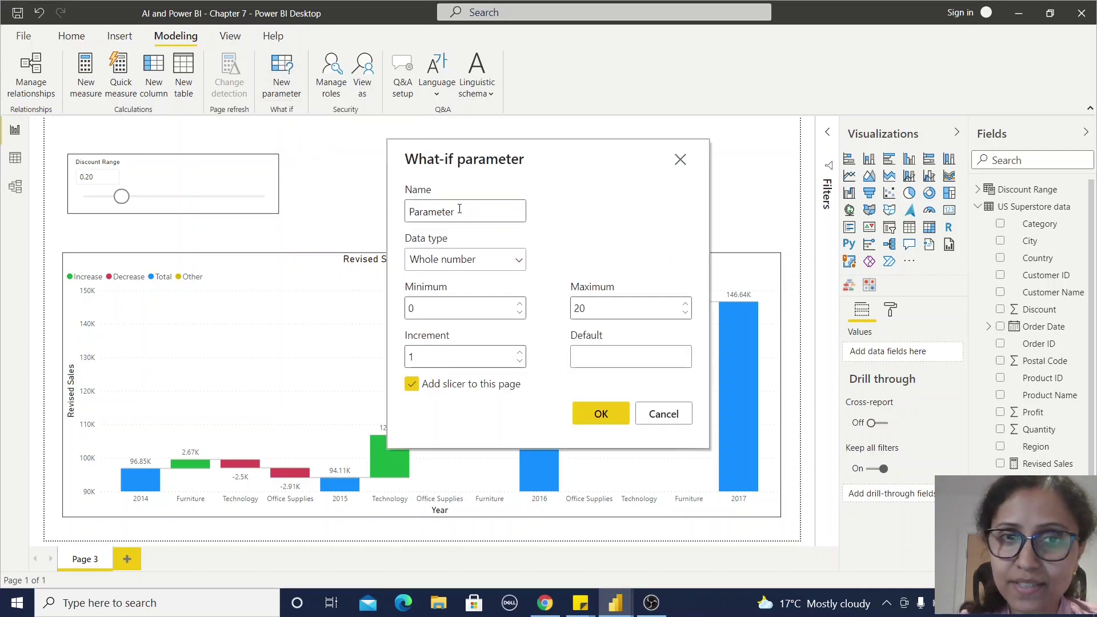
click(497, 259)
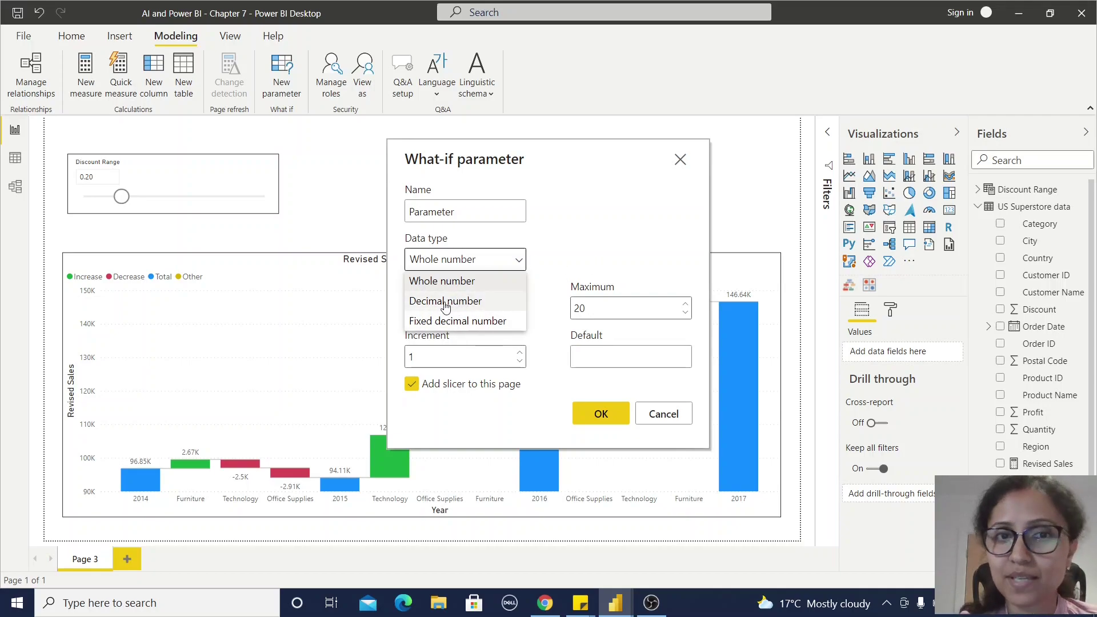
click(614, 255)
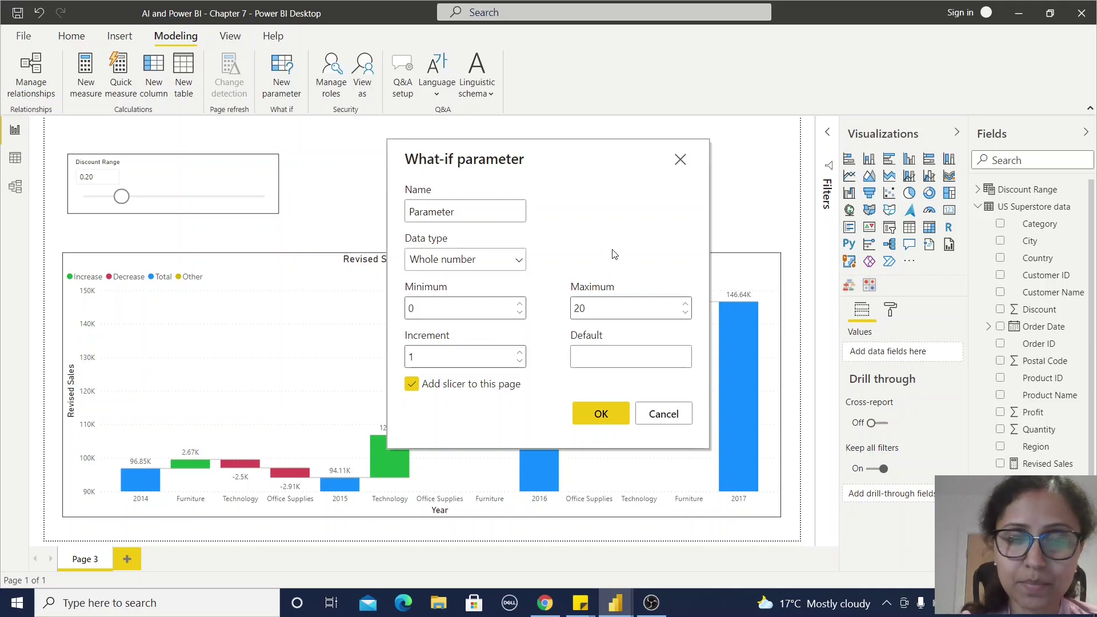
click(437, 307)
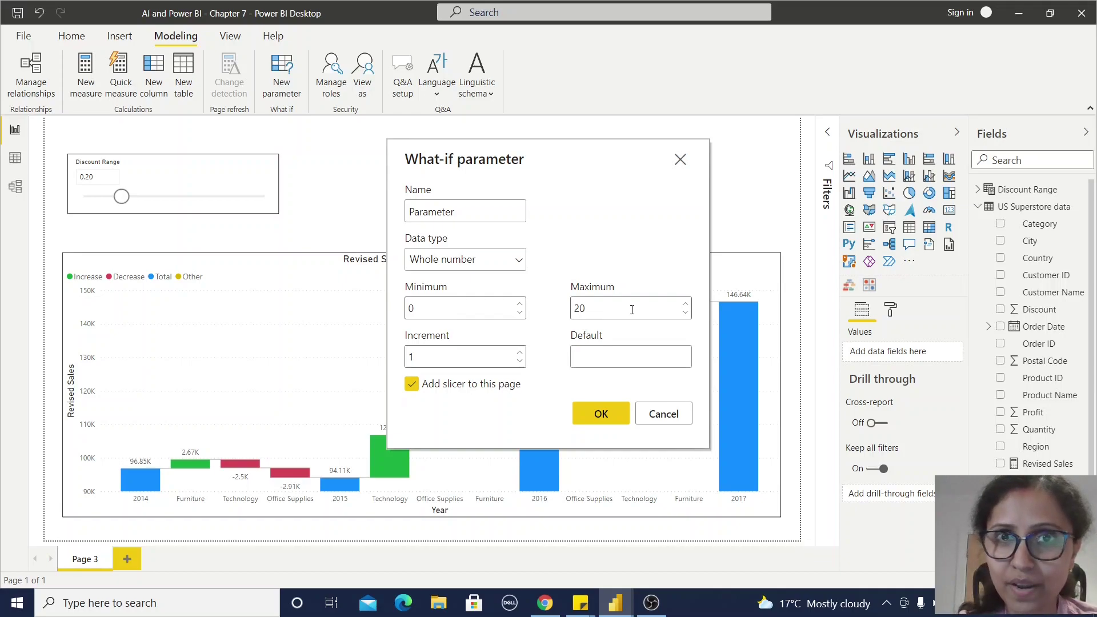
click(421, 359)
key(BackSpace)
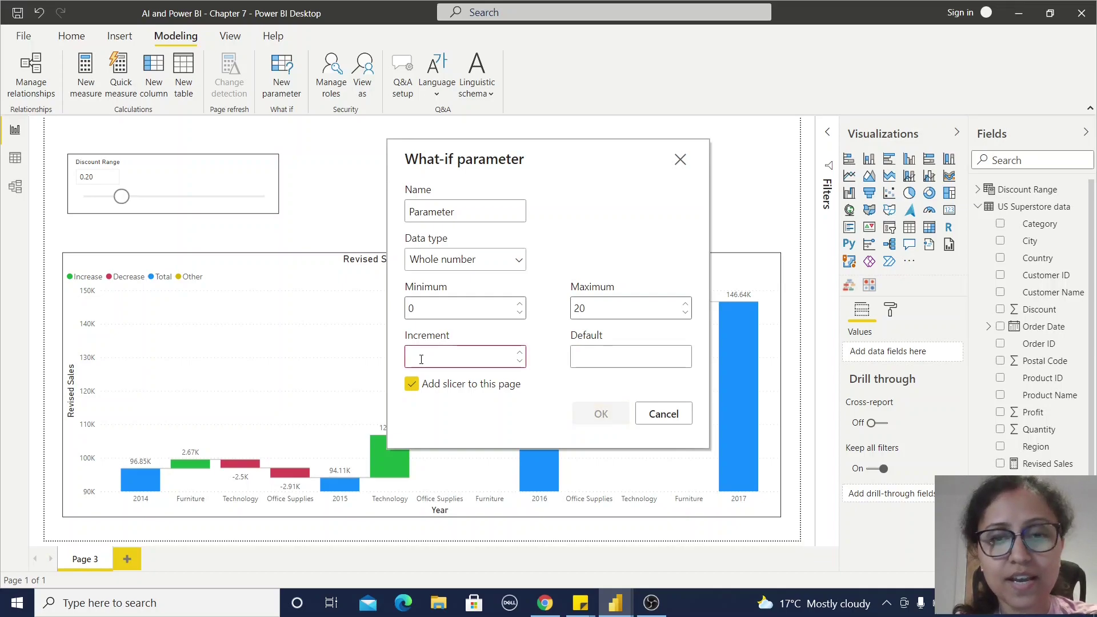
text(0.0)
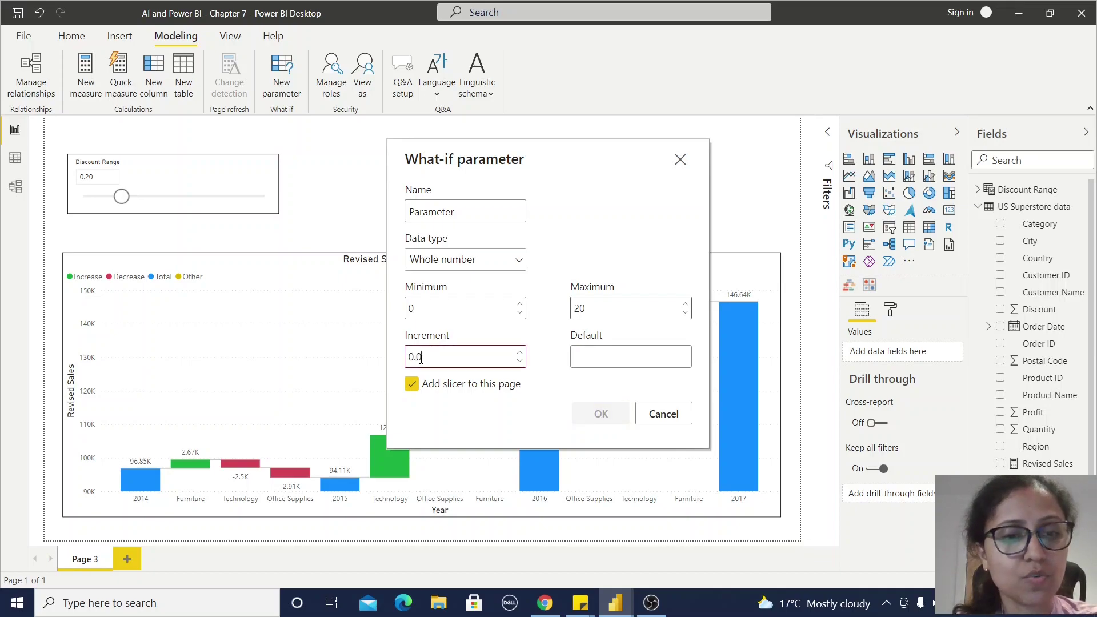
text(1)
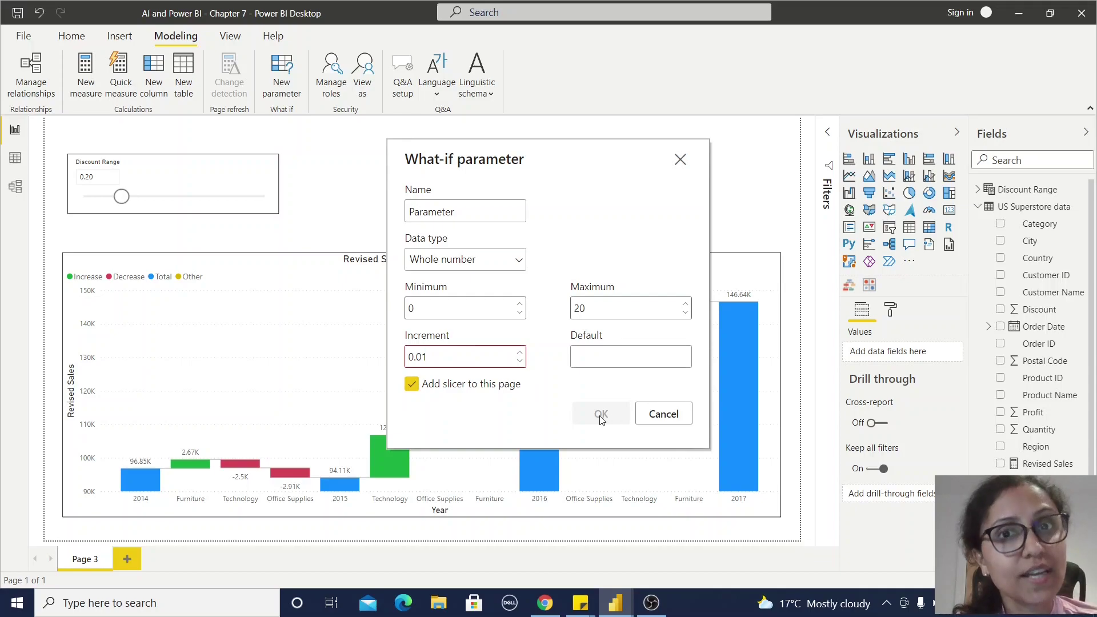
click(664, 414)
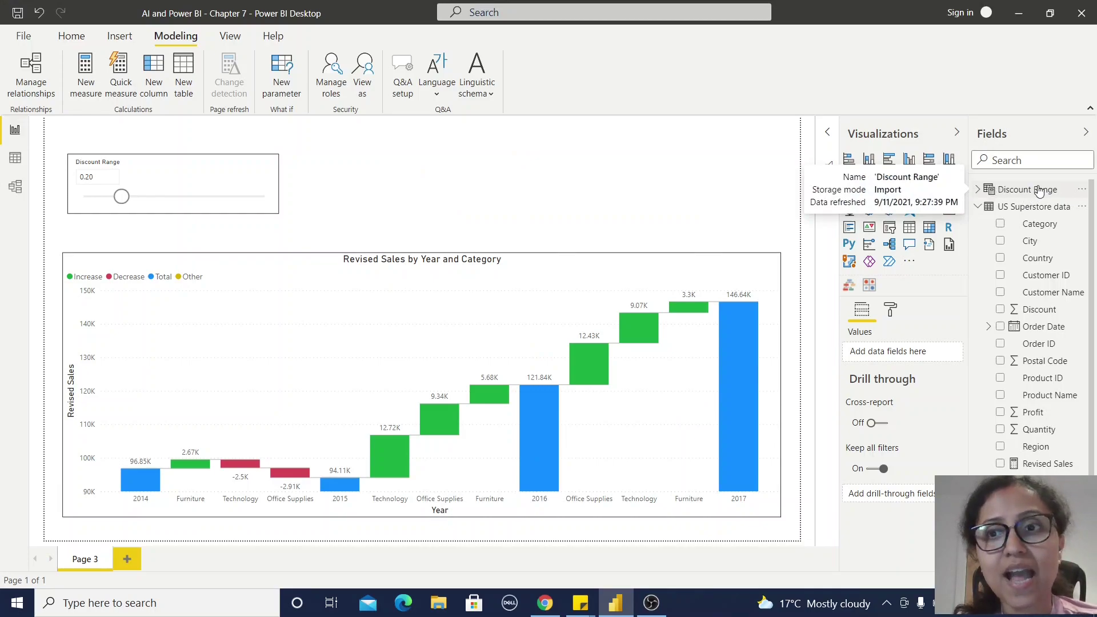
Review the Discount Range table's GENERATESERIES formula and its SELECTEDVALUE Discount Range Value measure
click(977, 189)
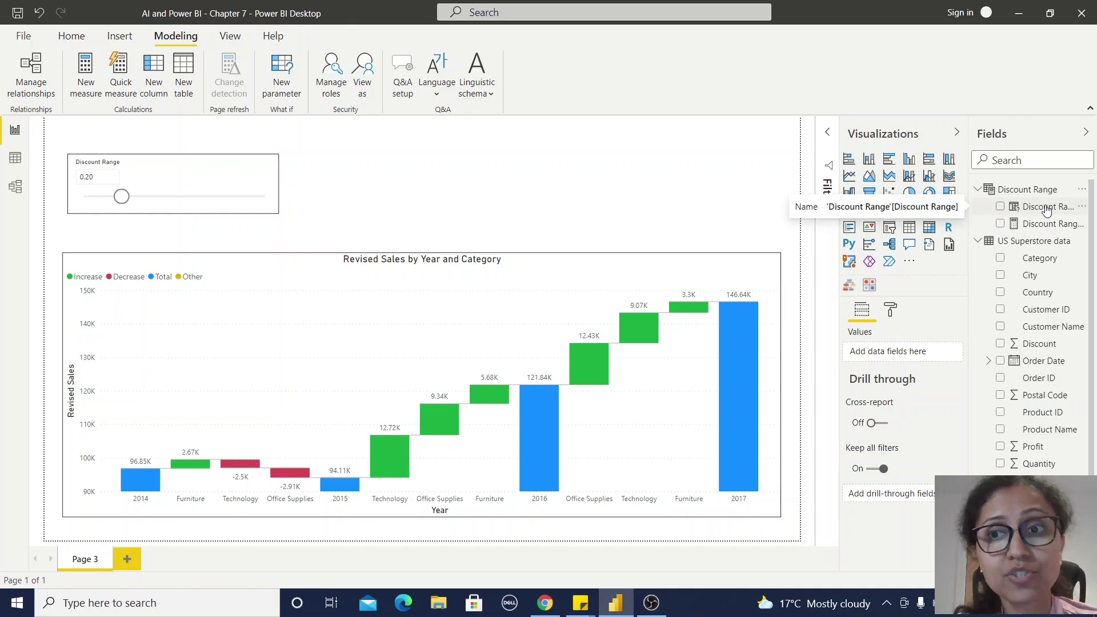
click(1041, 225)
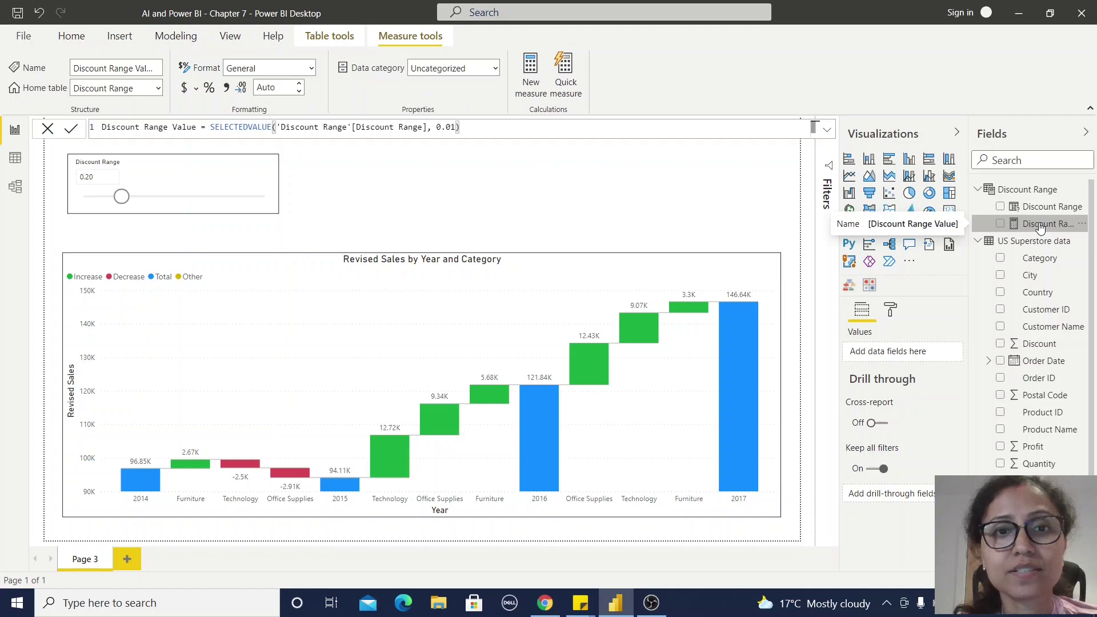
click(1021, 191)
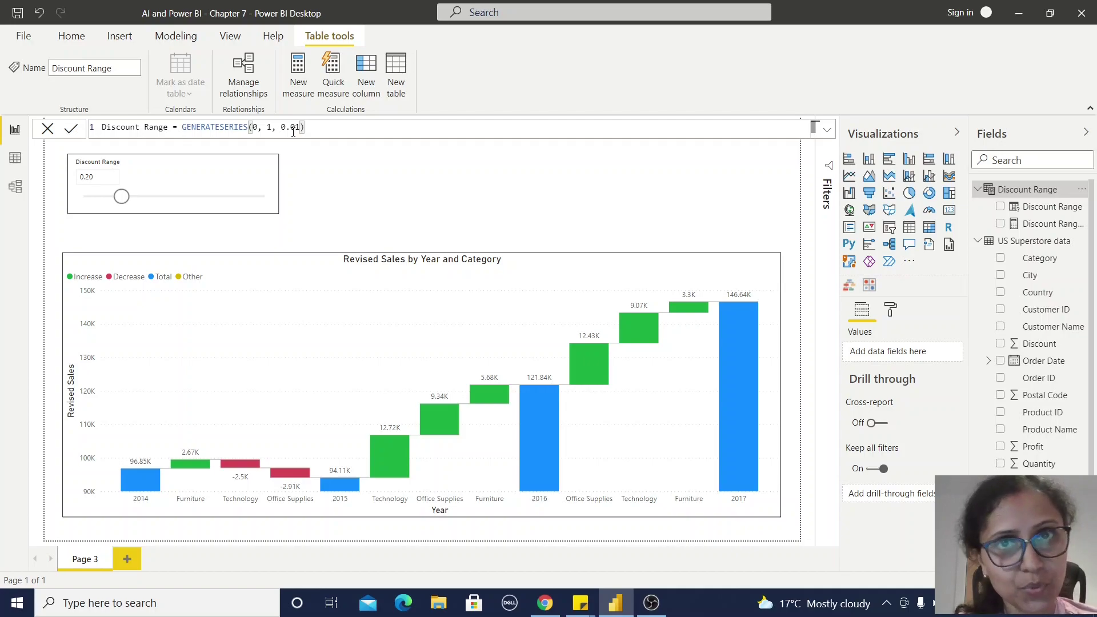
click(1043, 224)
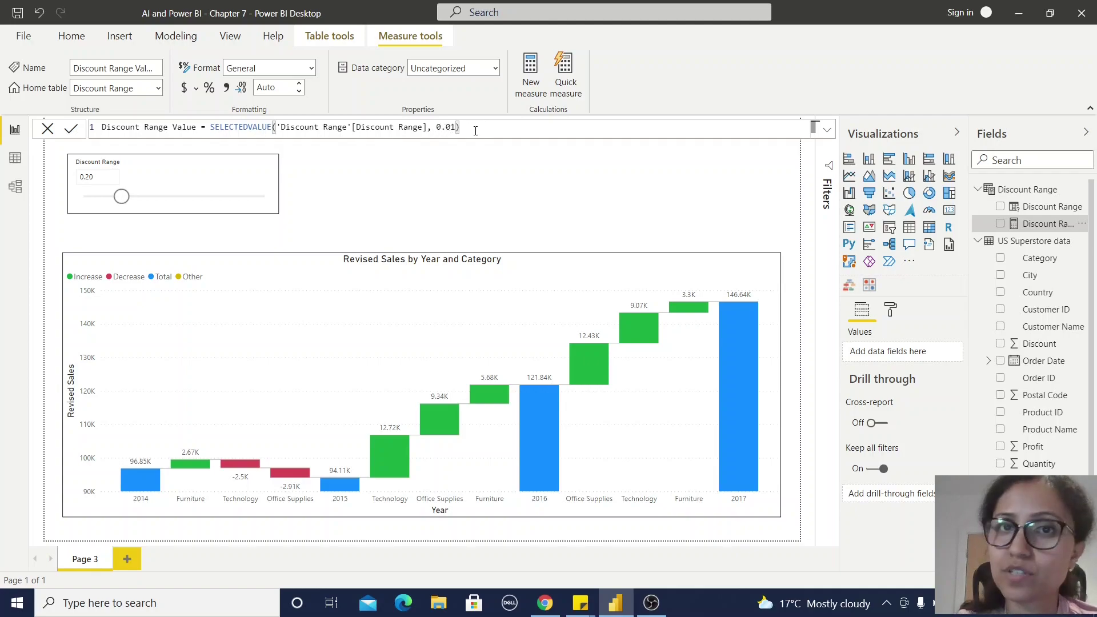
click(572, 160)
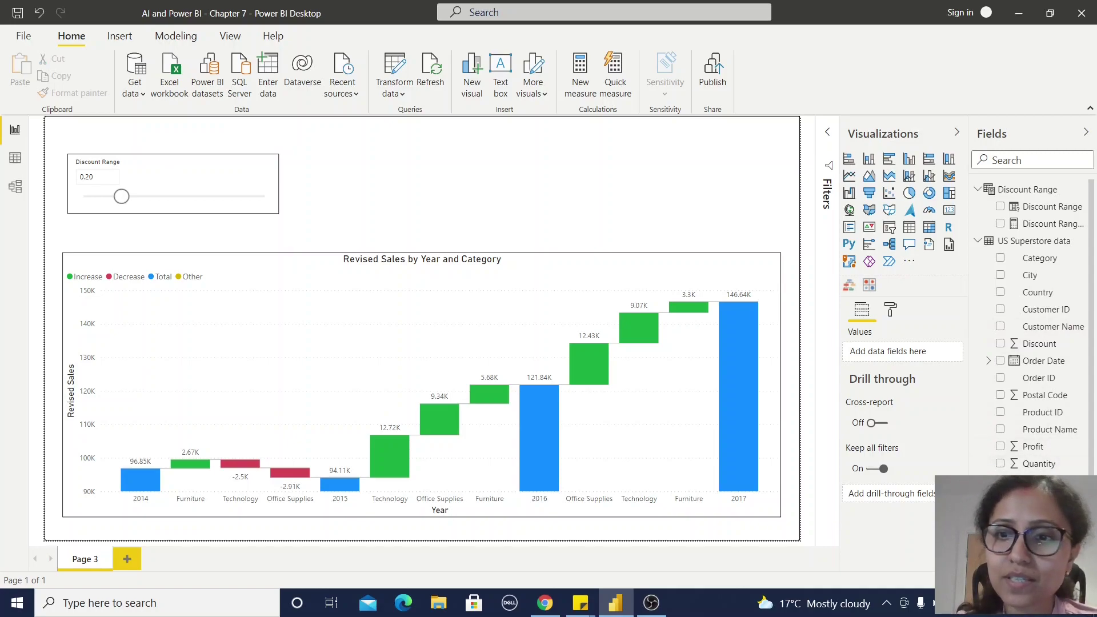
Review the Revised Sales formula: Discount Range Value multiplied by the sum of Sales
scroll(1035, 343, down, 2)
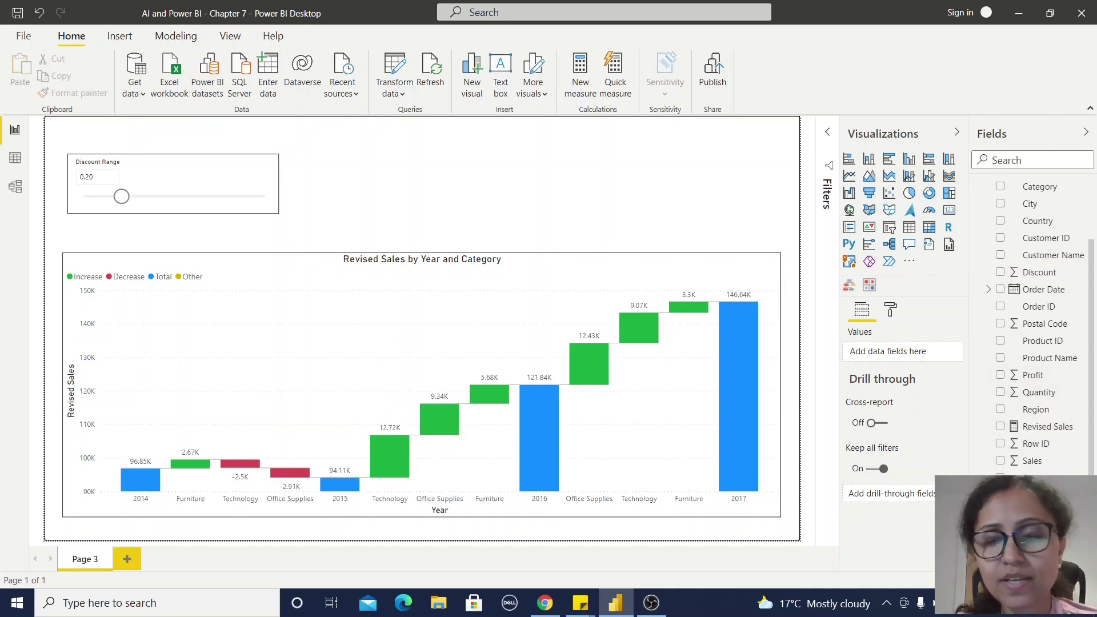
click(1052, 427)
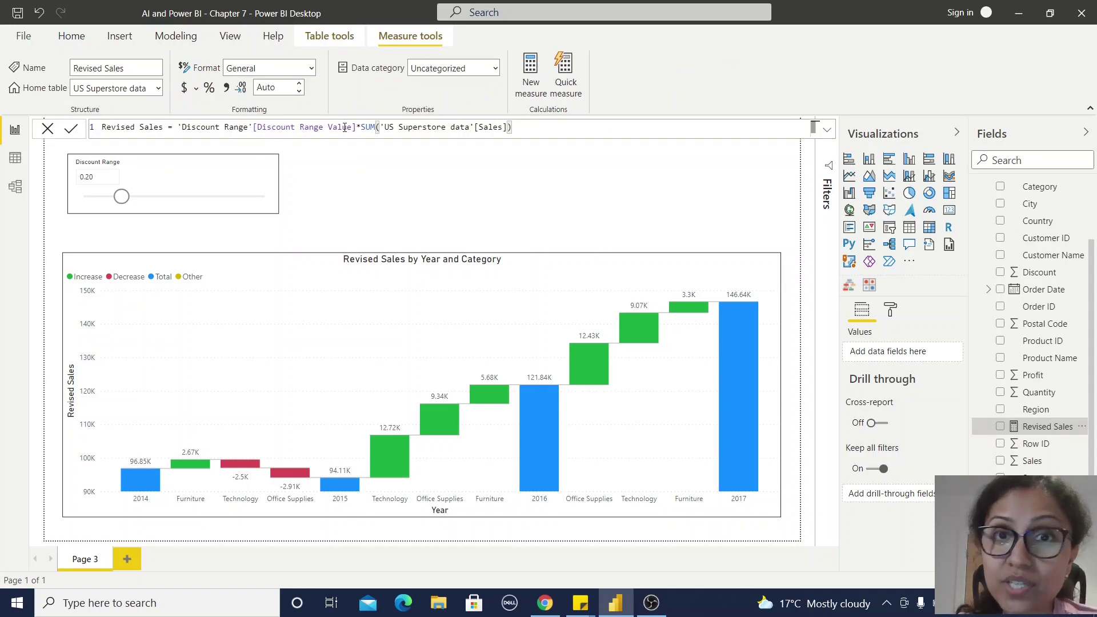
scroll(1012, 246, up, 2)
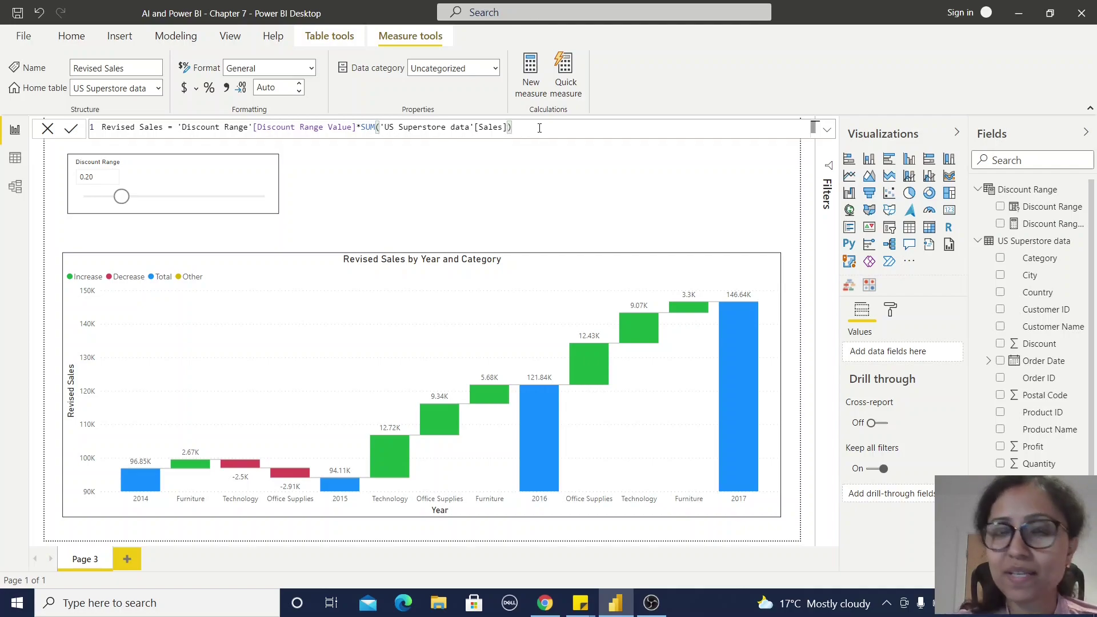
click(529, 196)
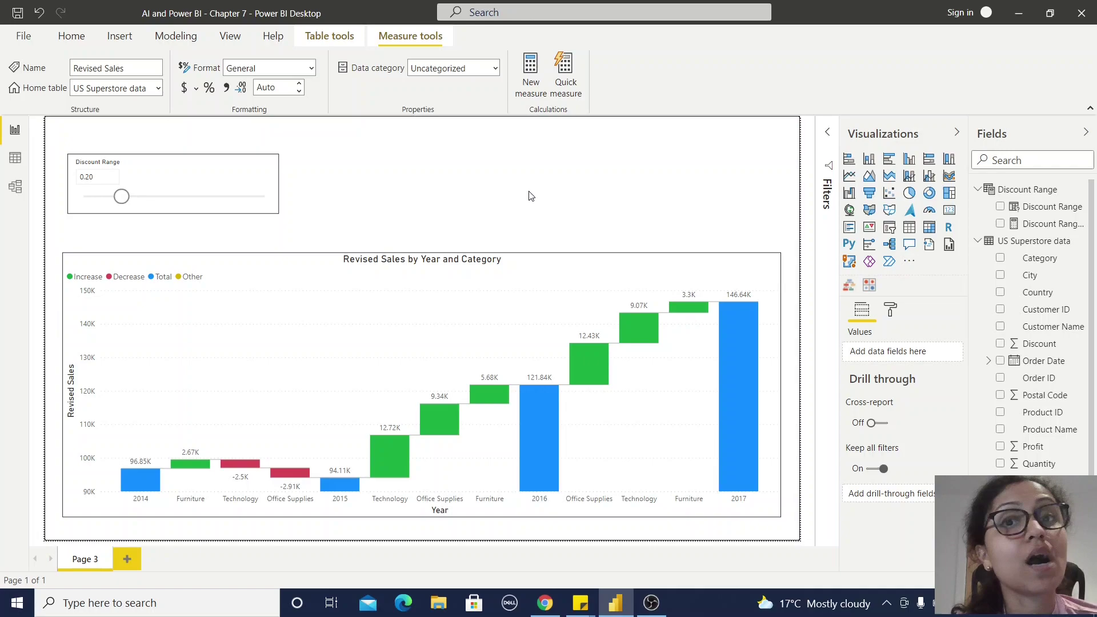
Select the waterfall chart to reveal its Order Date, Category and Revised Sales fields
click(510, 294)
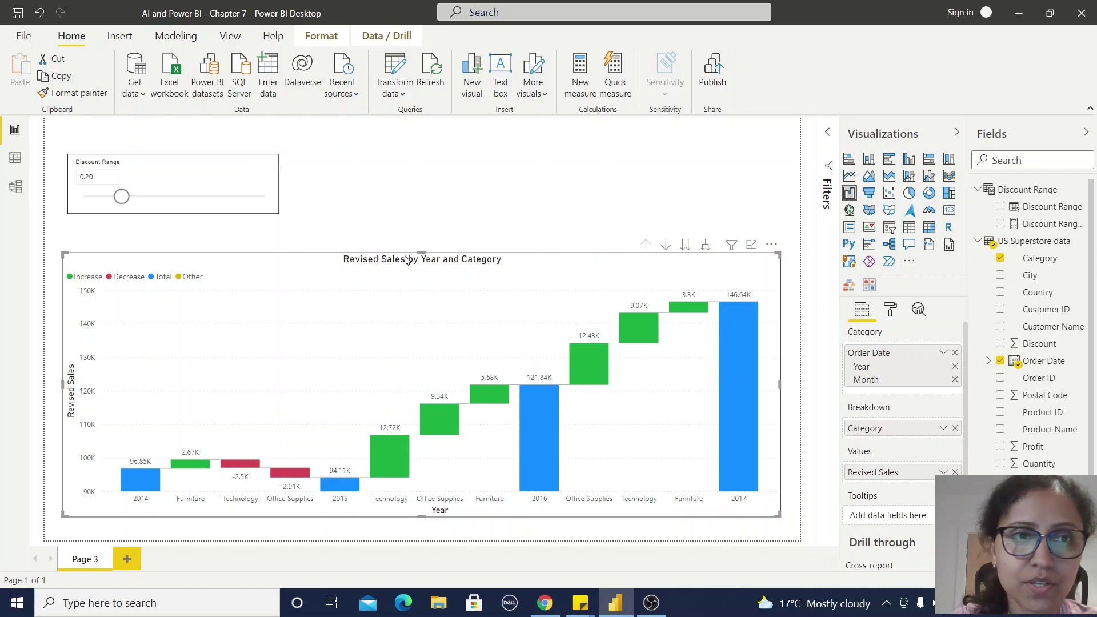
Move the Discount Range slicer via 0.39 to 0.11, bringing 2017 Revised Sales to 80.65K
drag(122, 197, 164, 203)
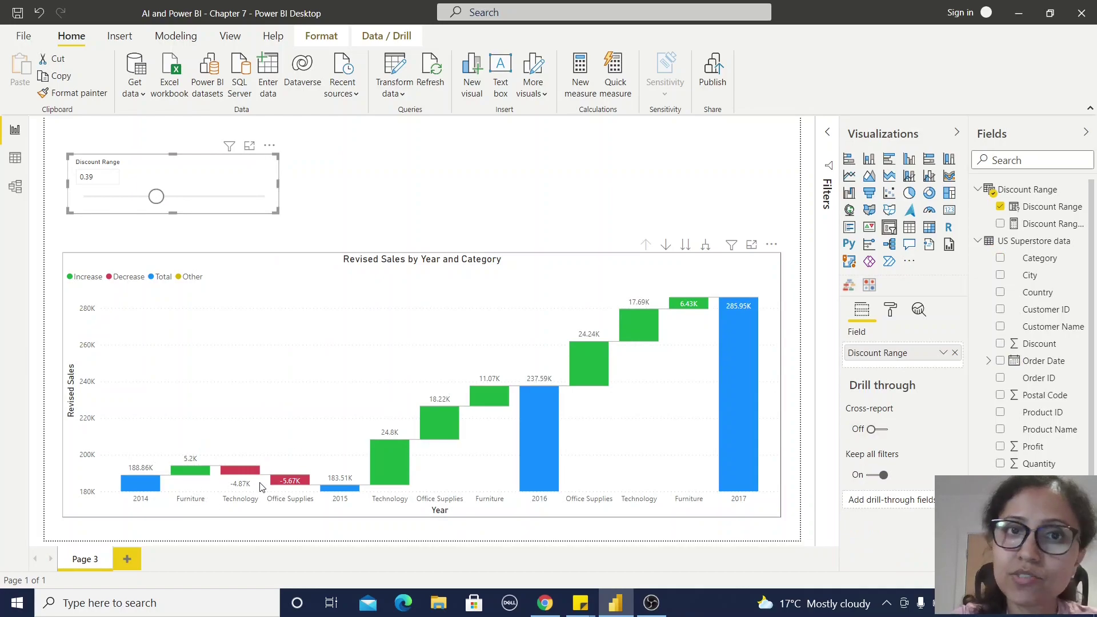
mouse_move(300, 484)
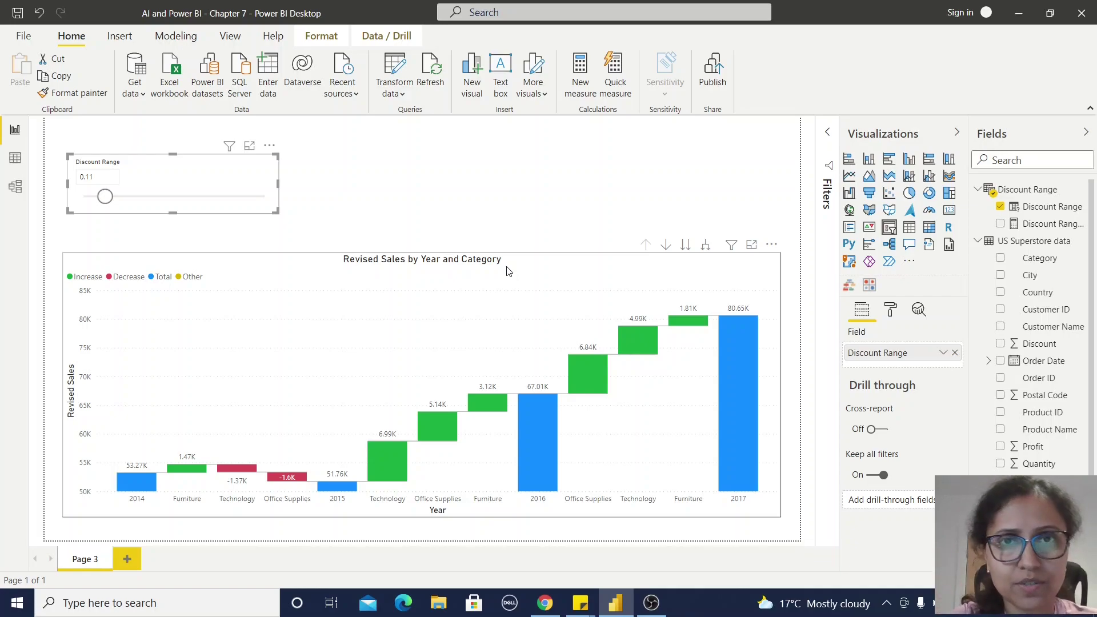
click(560, 271)
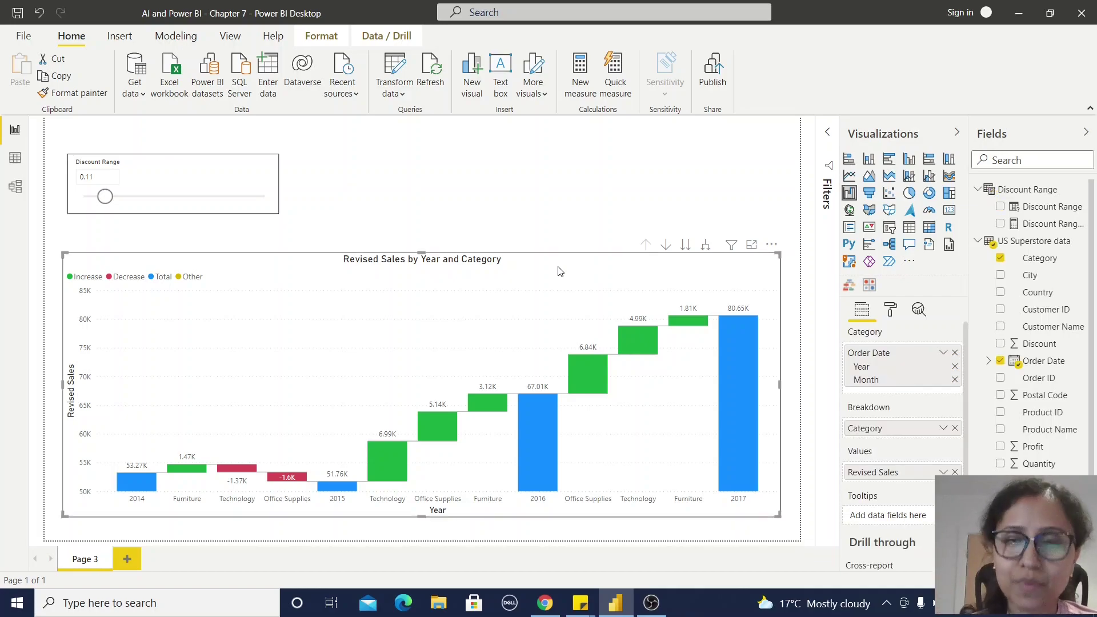